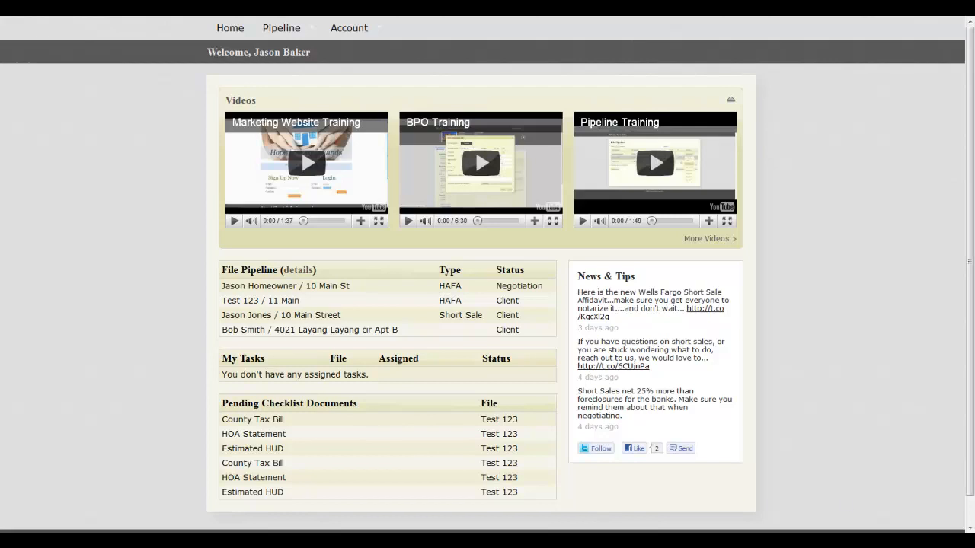
Step: Open the account contacts, start a new contact and set its access level to Standard User
{"action": "mouse_move", "coordinate": [349, 27]}
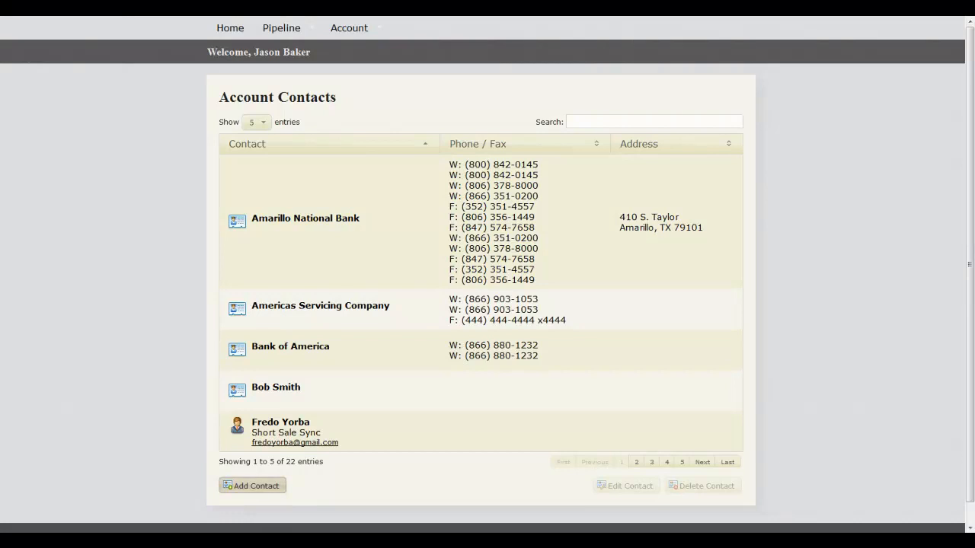
{"action": "left_click", "coordinate": [252, 485]}
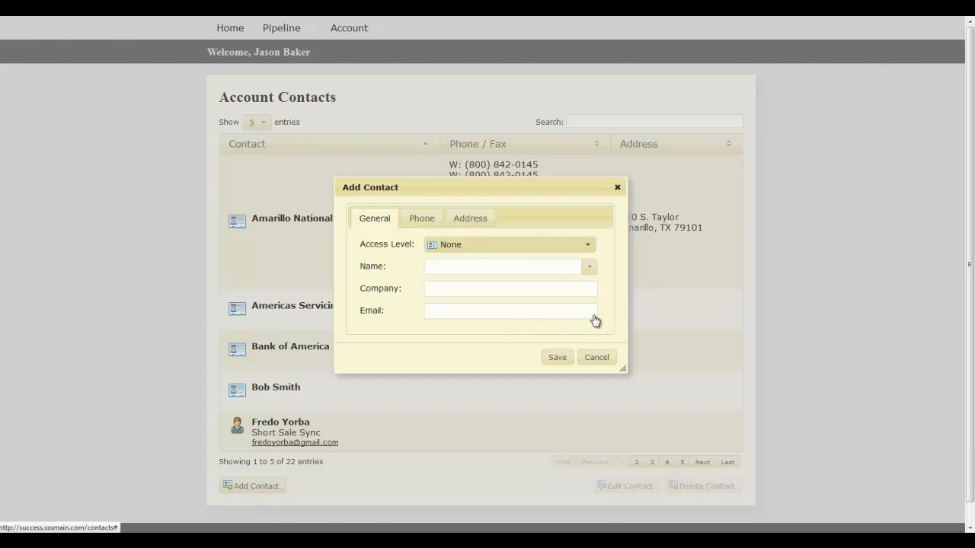
{"action": "left_click", "coordinate": [587, 244]}
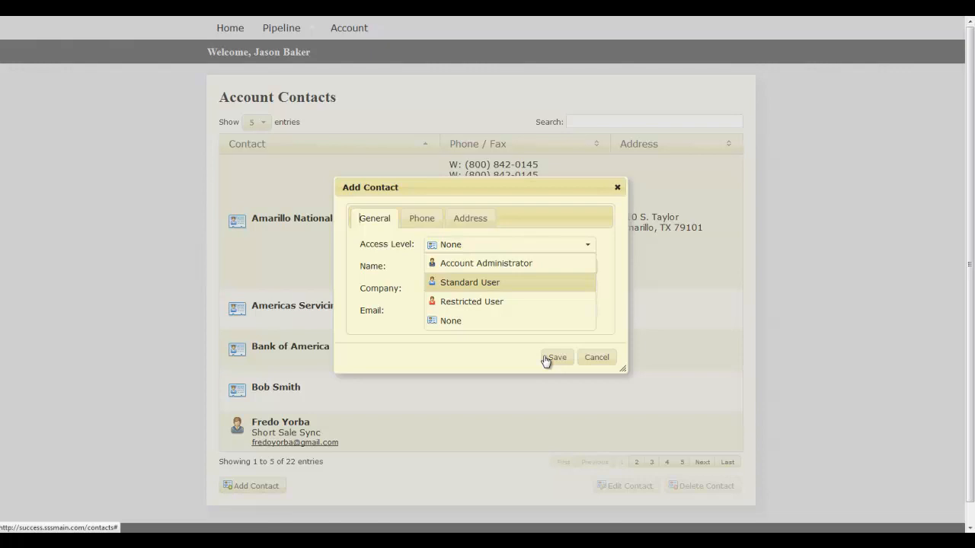
{"action": "key", "text": "Down"}
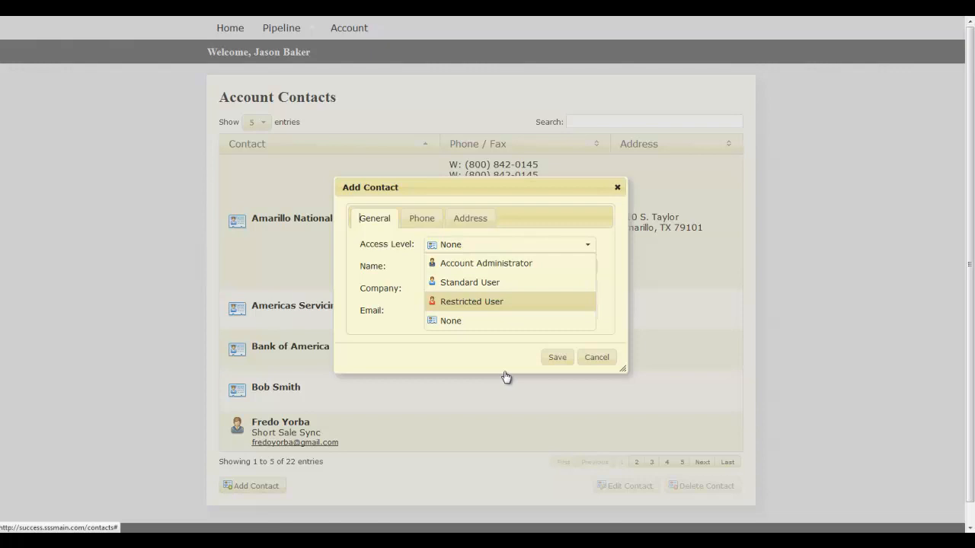
{"action": "key", "text": "Down"}
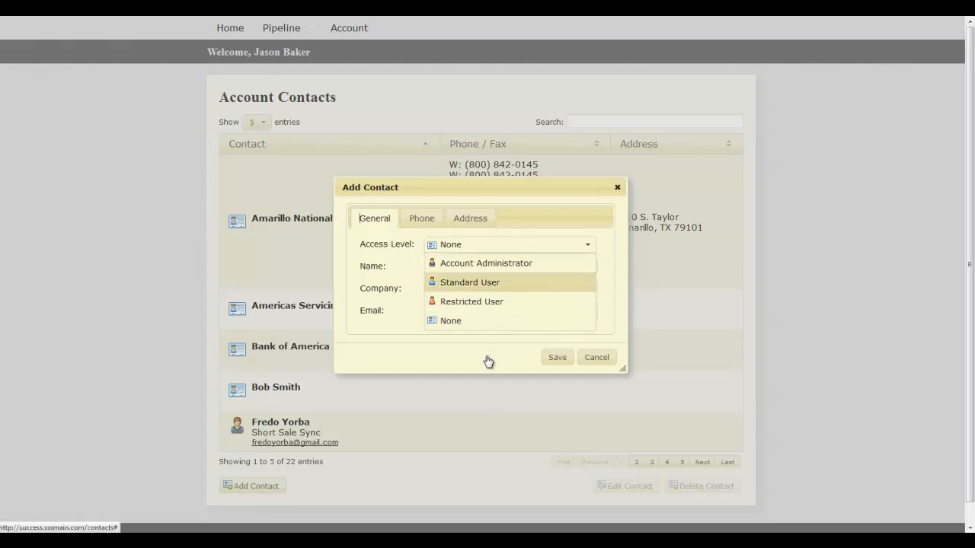
{"action": "key", "text": "Down"}
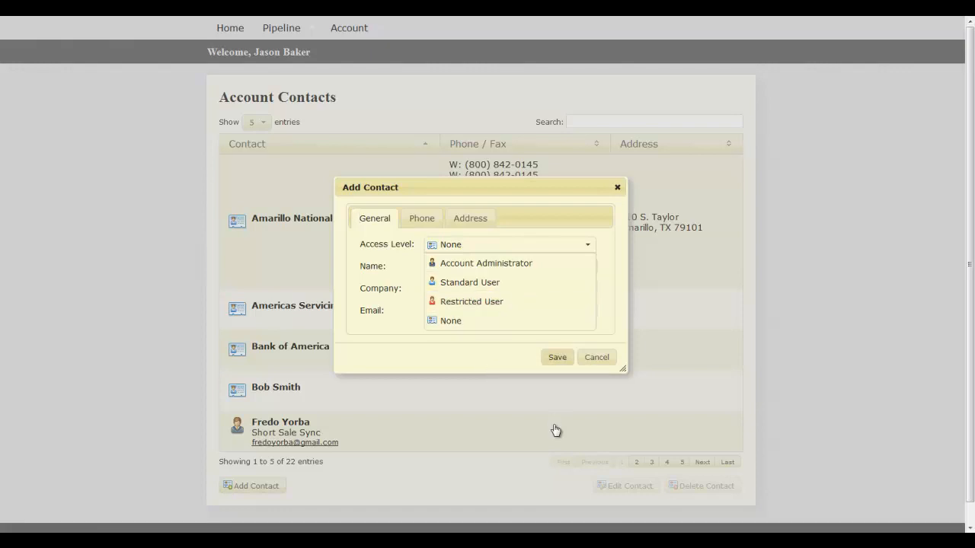
{"action": "key", "text": "Up"}
{"action": "key", "text": "Up"}
{"action": "key", "text": "Up"}
{"action": "key", "text": "Down"}
{"action": "key", "text": "Return"}
Step: Fill in the new contact's full name, the company SSS and the contact's e-mail
{"action": "key", "text": "Tab"}
{"action": "type", "text": "Sue Seller"}
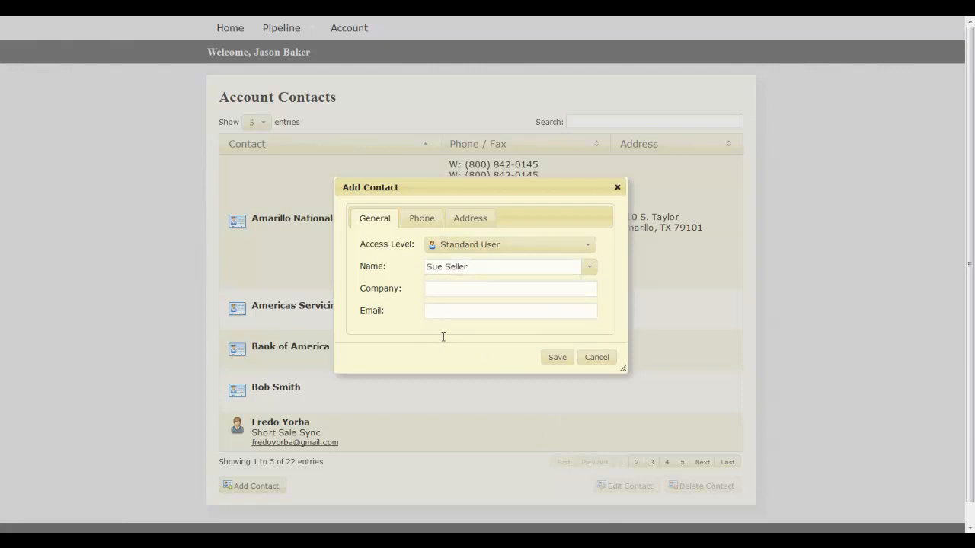
{"action": "type", "text": " Buyer"}
{"action": "key", "text": "Tab"}
{"action": "type", "text": "SSS"}
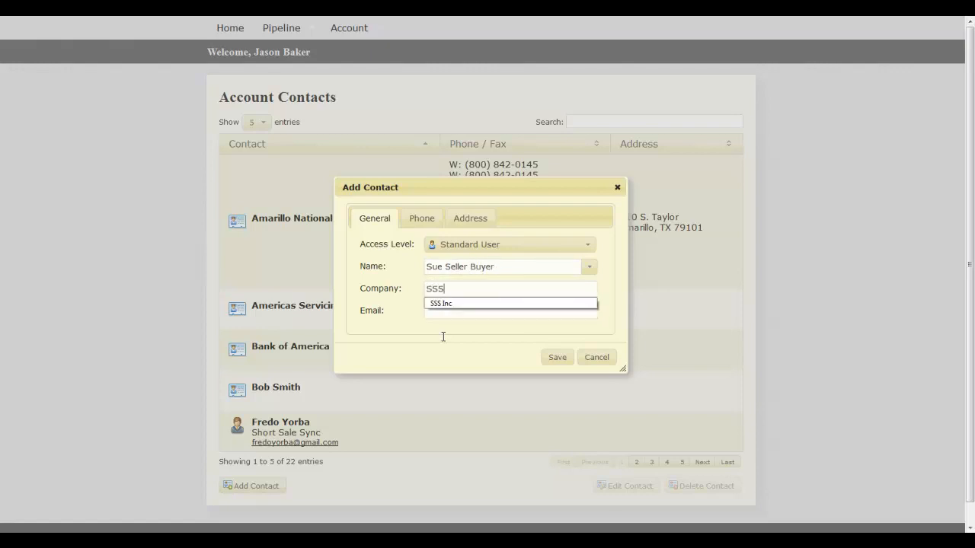
{"action": "key", "text": "Tab"}
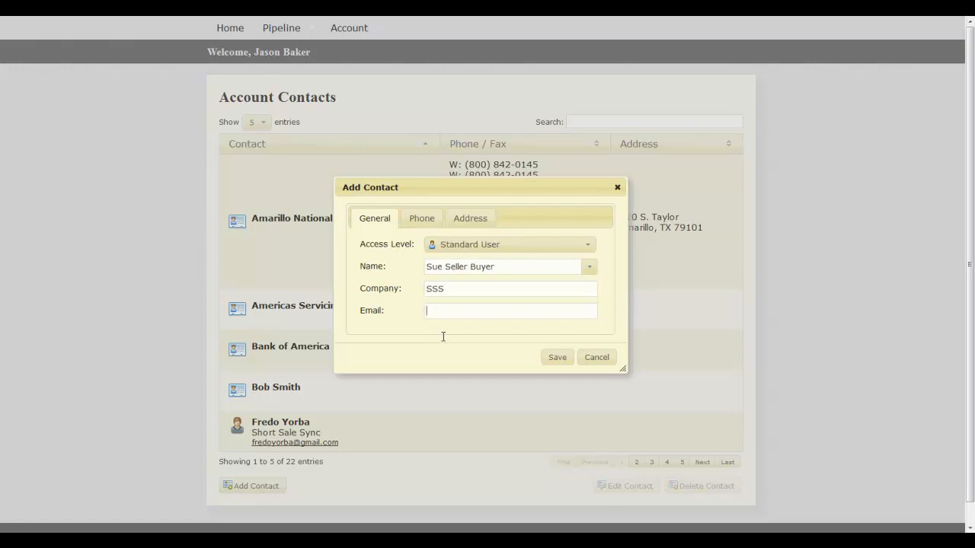
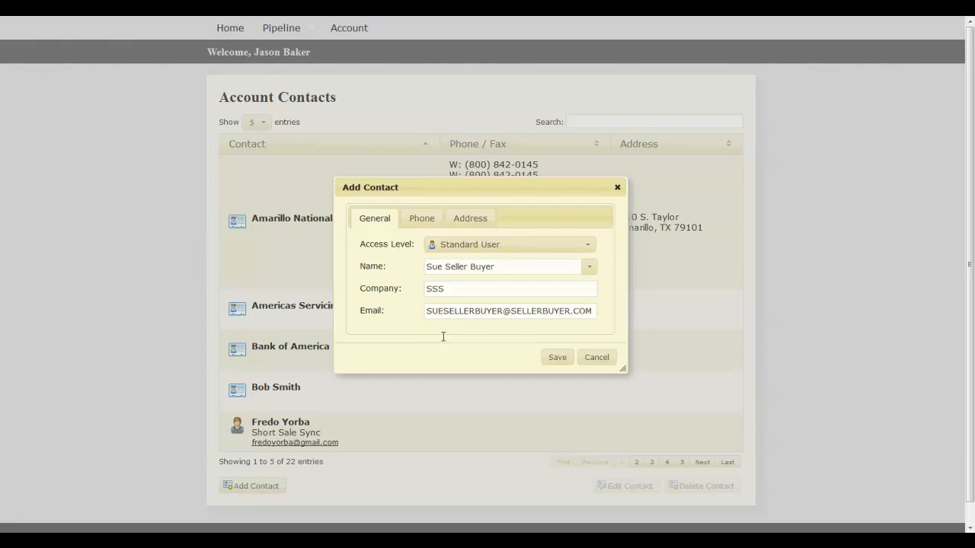
Step: Review the new contact's phone and address sections, leave them empty and save the contact
{"action": "left_click", "coordinate": [426, 219]}
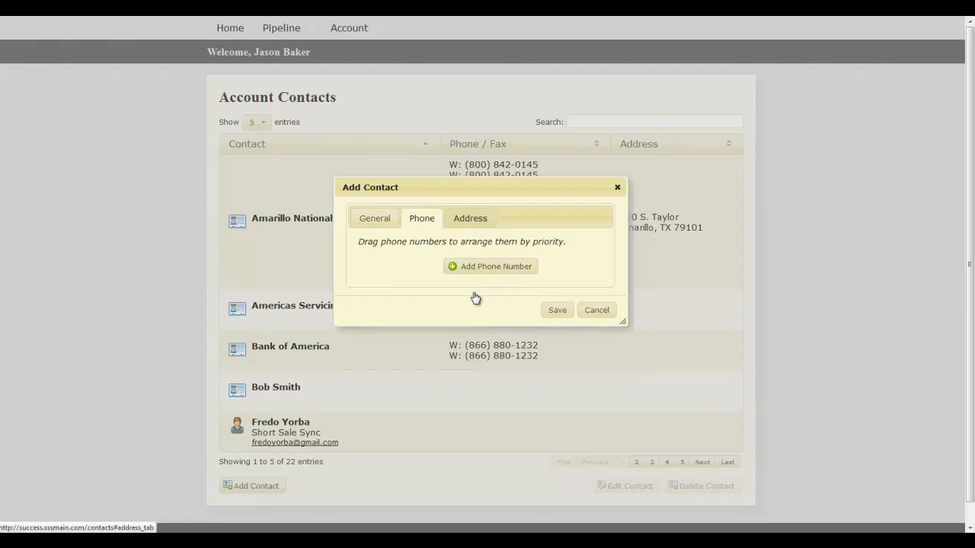
{"action": "left_click", "coordinate": [470, 219]}
{"action": "left_click", "coordinate": [558, 374]}
{"action": "left_click", "coordinate": [575, 308]}
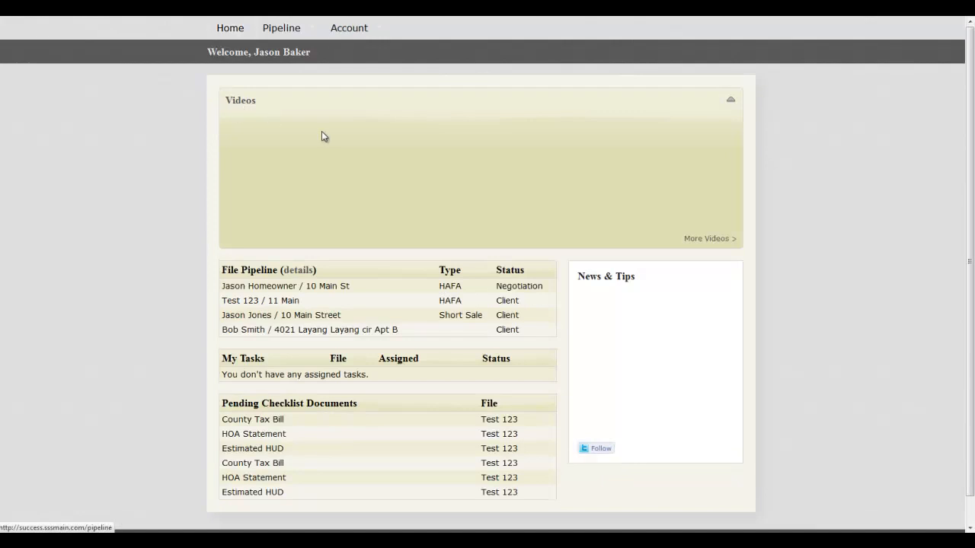
Step: Open the contacts of the HAFA file that is in negotiation
{"action": "mouse_move", "coordinate": [290, 108]}
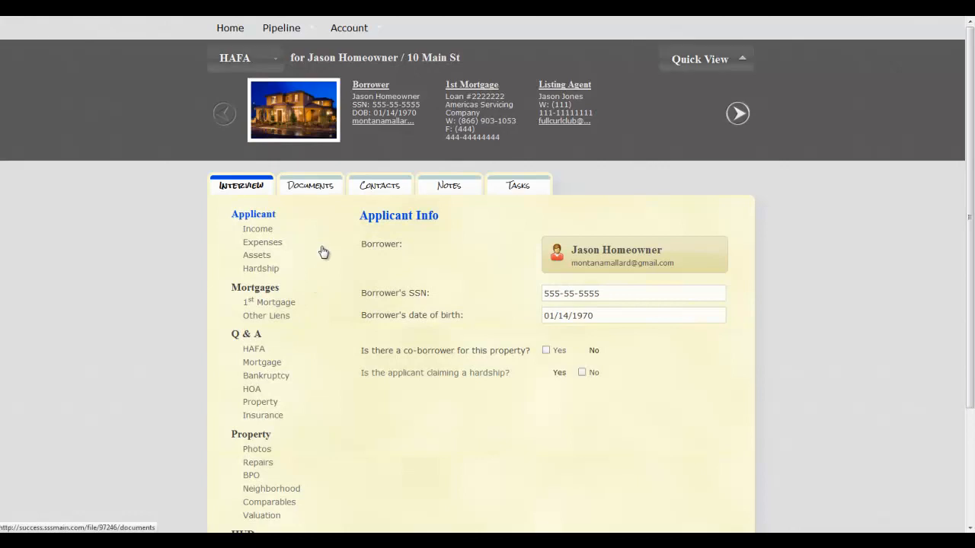
{"action": "left_click", "coordinate": [393, 266]}
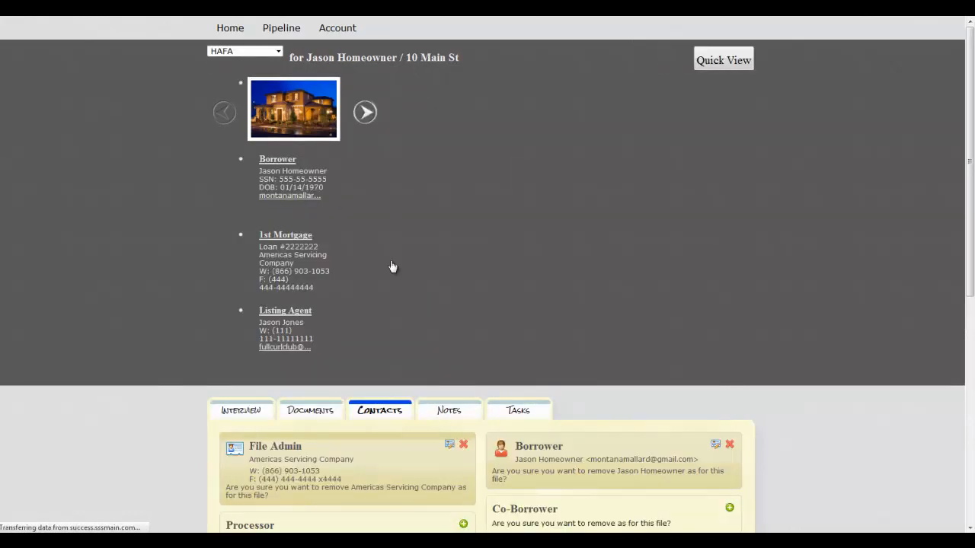
{"action": "scroll", "coordinate": [119, 377], "scroll_direction": "down", "scroll_amount": 2}
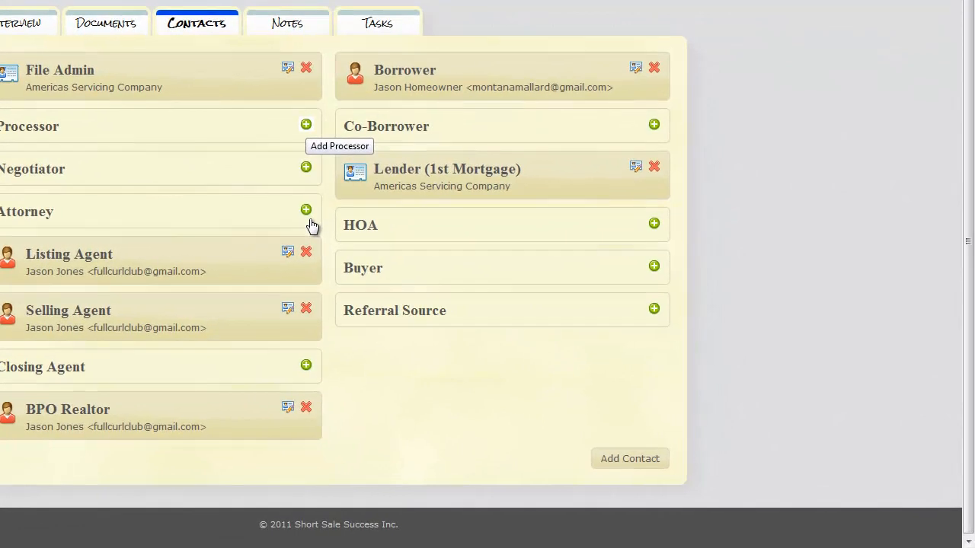
Step: Start adding a processor to the file and choose the newly created SSS contact from the existing names
{"action": "left_click", "coordinate": [460, 276]}
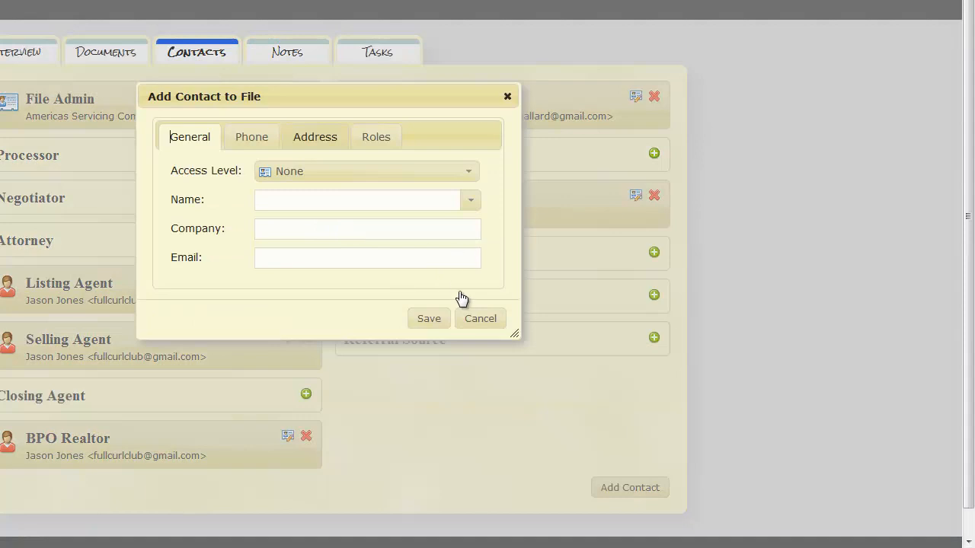
{"action": "key", "text": "Down"}
{"action": "key", "text": "Down"}
{"action": "key", "text": "Down"}
{"action": "key", "text": "Down"}
{"action": "key", "text": "Down"}
{"action": "key", "text": "Down"}
{"action": "key", "text": "Down"}
{"action": "key", "text": "Down"}
{"action": "key", "text": "Down"}
{"action": "key", "text": "Down"}
{"action": "key", "text": "Down"}
{"action": "key", "text": "Down"}
{"action": "key", "text": "Down"}
{"action": "key", "text": "Down"}
{"action": "key", "text": "Down"}
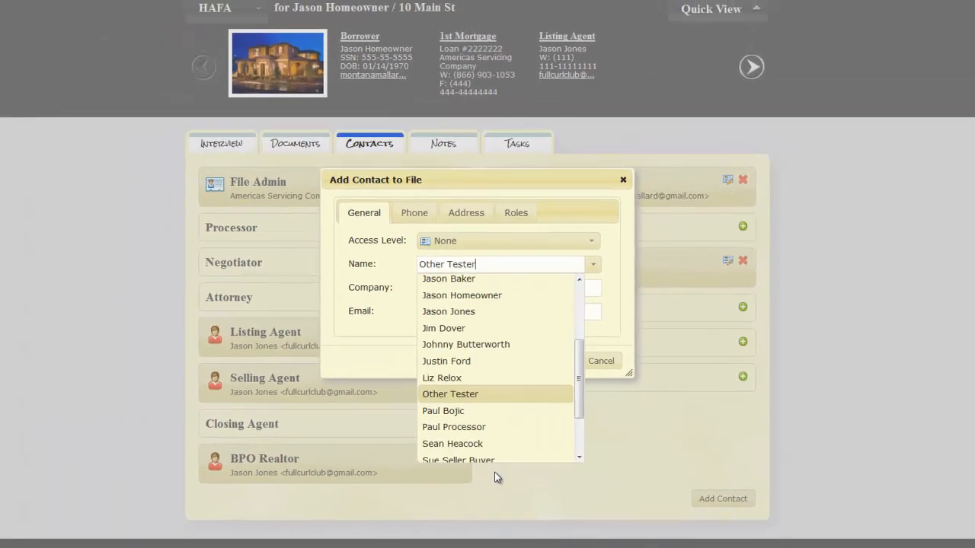
{"action": "key", "text": "Down"}
{"action": "key", "text": "Down"}
{"action": "key", "text": "Down"}
{"action": "key", "text": "Down"}
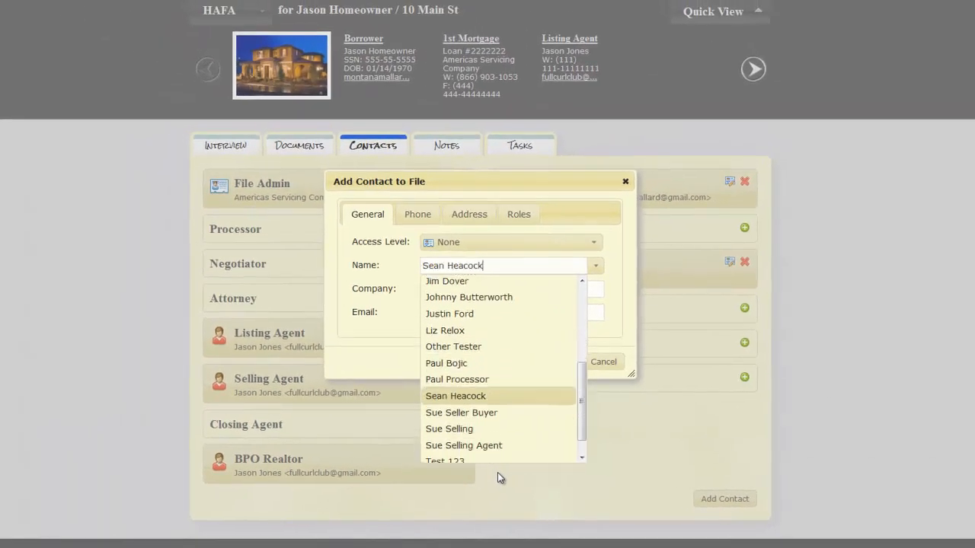
{"action": "key", "text": "Return"}
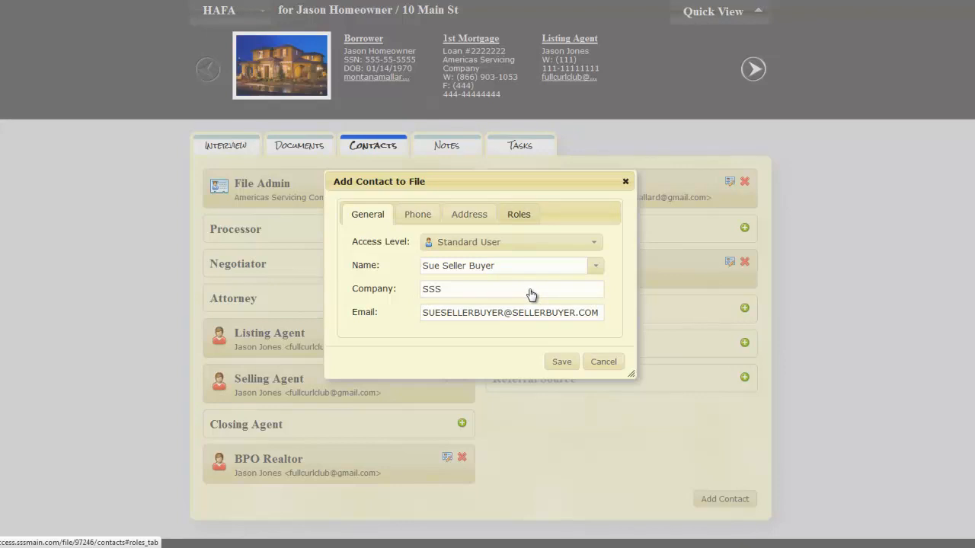
Step: Check the processor's assigned role and set the contact's access level to Restricted User
{"action": "left_click", "coordinate": [519, 214]}
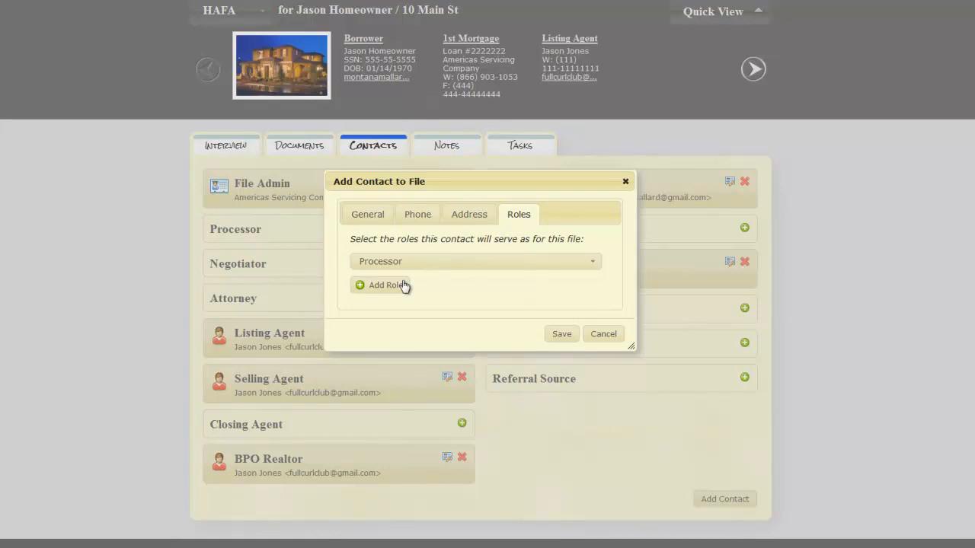
{"action": "left_click", "coordinate": [367, 214]}
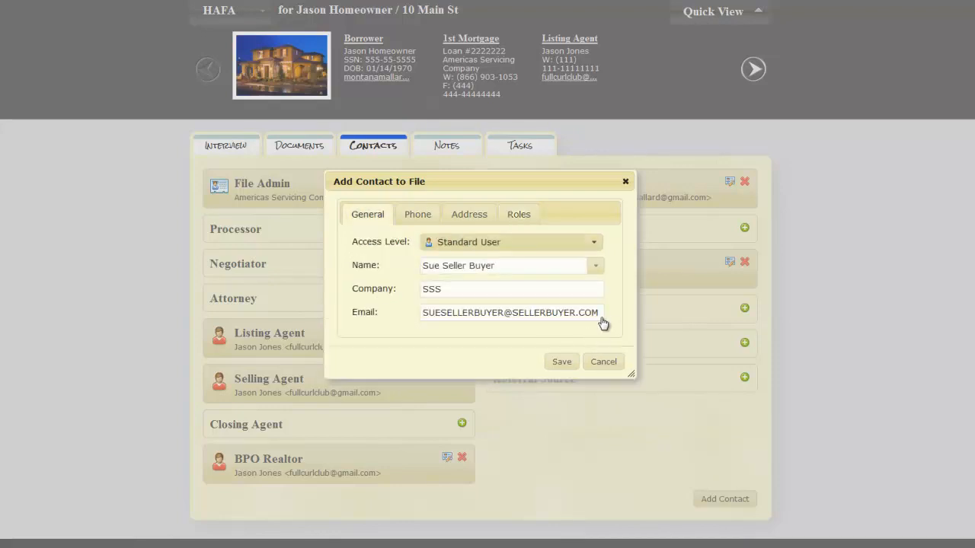
{"action": "left_click", "coordinate": [596, 242]}
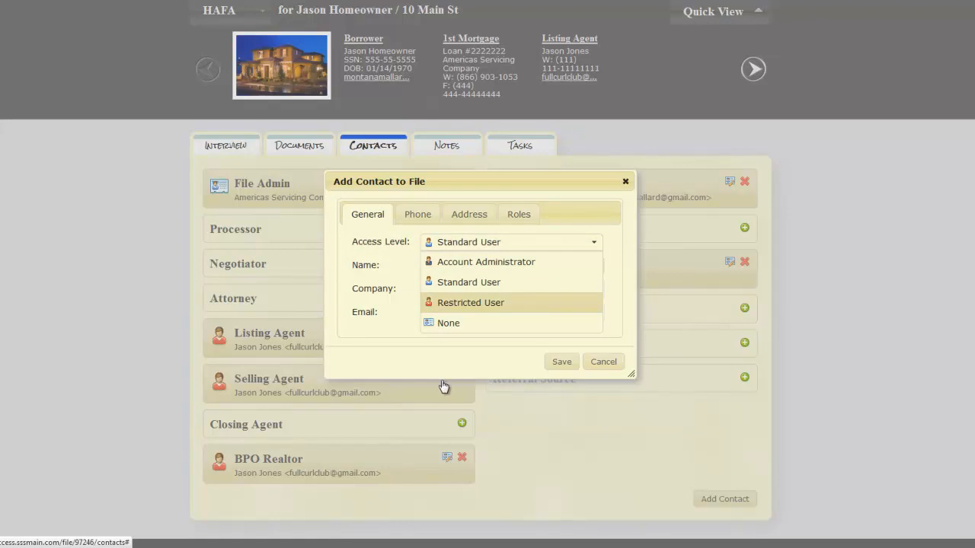
{"action": "left_click", "coordinate": [468, 303]}
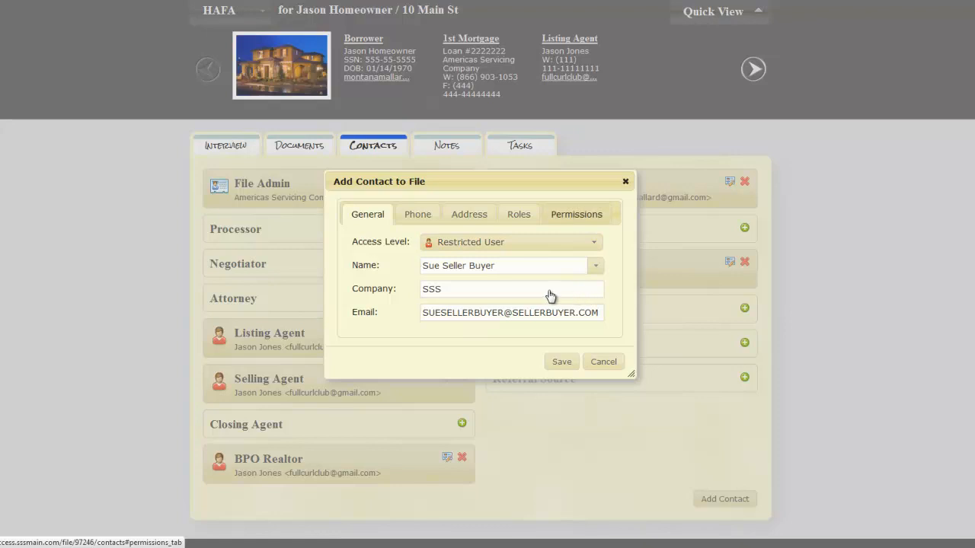
Step: In the contact's permissions, toggle public notes View and Post off and back on, and enable View and Post for private notes
{"action": "left_click", "coordinate": [518, 214]}
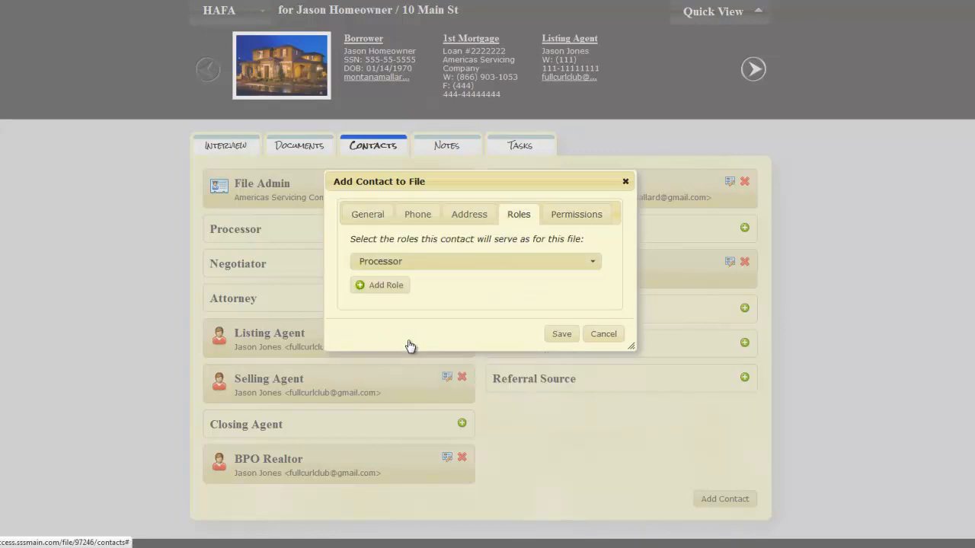
{"action": "left_click", "coordinate": [577, 214]}
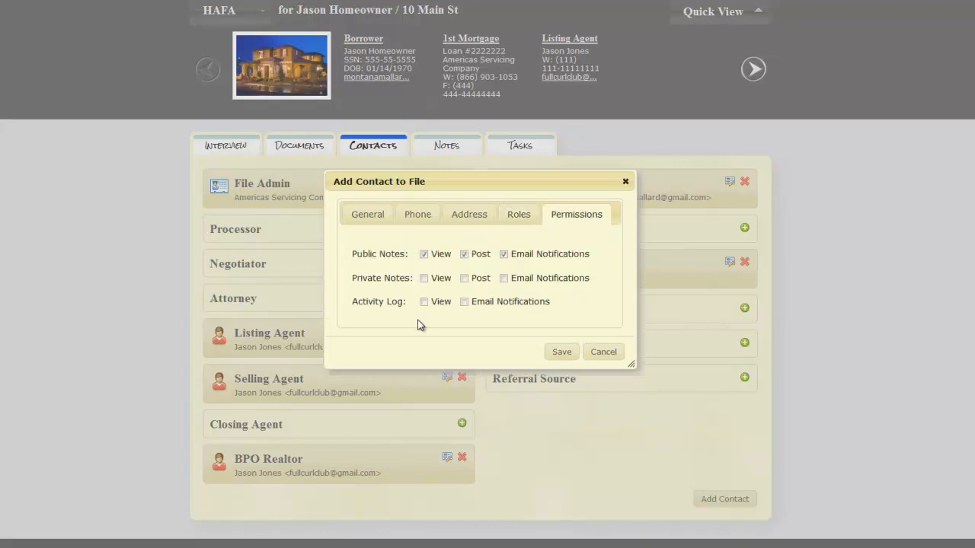
{"action": "left_click", "coordinate": [424, 254]}
{"action": "left_click", "coordinate": [424, 255]}
{"action": "left_click", "coordinate": [464, 255]}
{"action": "left_click", "coordinate": [464, 254]}
{"action": "left_click", "coordinate": [464, 254]}
{"action": "left_click", "coordinate": [464, 255]}
{"action": "left_click", "coordinate": [424, 255]}
{"action": "left_click", "coordinate": [424, 254]}
{"action": "left_click", "coordinate": [424, 278]}
{"action": "left_click", "coordinate": [464, 278]}
Step: Examine the roles a contact can serve for this file, then recheck the contact's general details and assigned role
{"action": "left_click", "coordinate": [519, 214]}
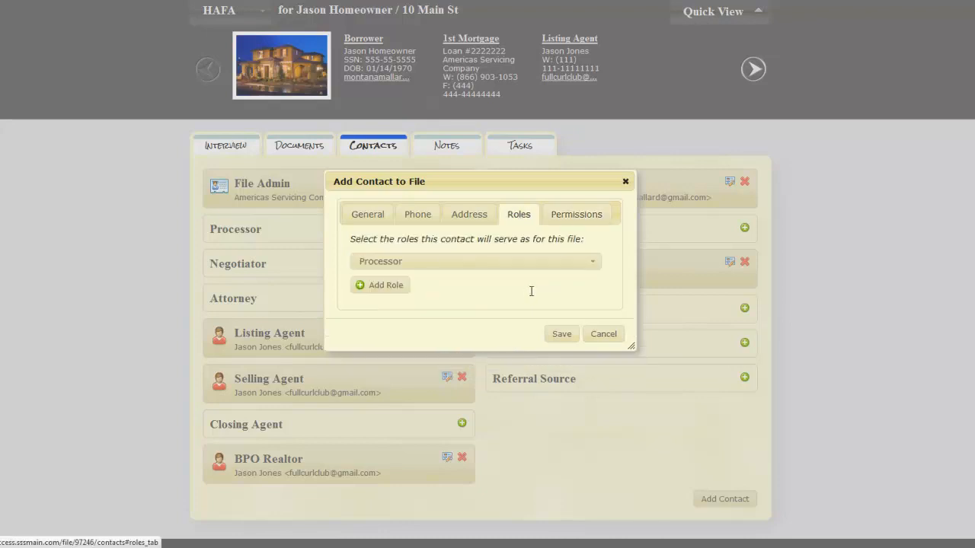
{"action": "left_click", "coordinate": [595, 261]}
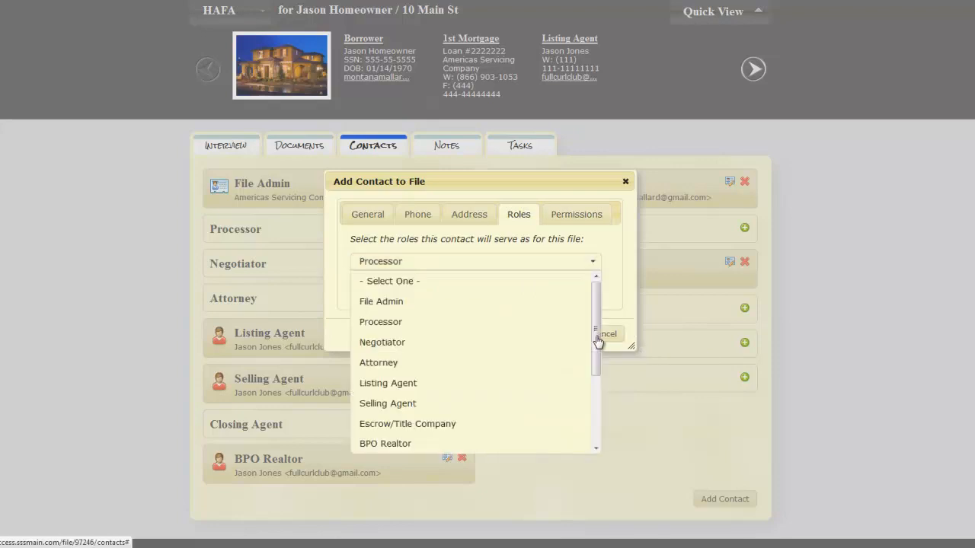
{"action": "scroll", "coordinate": [598, 340], "scroll_direction": "up", "scroll_amount": 1}
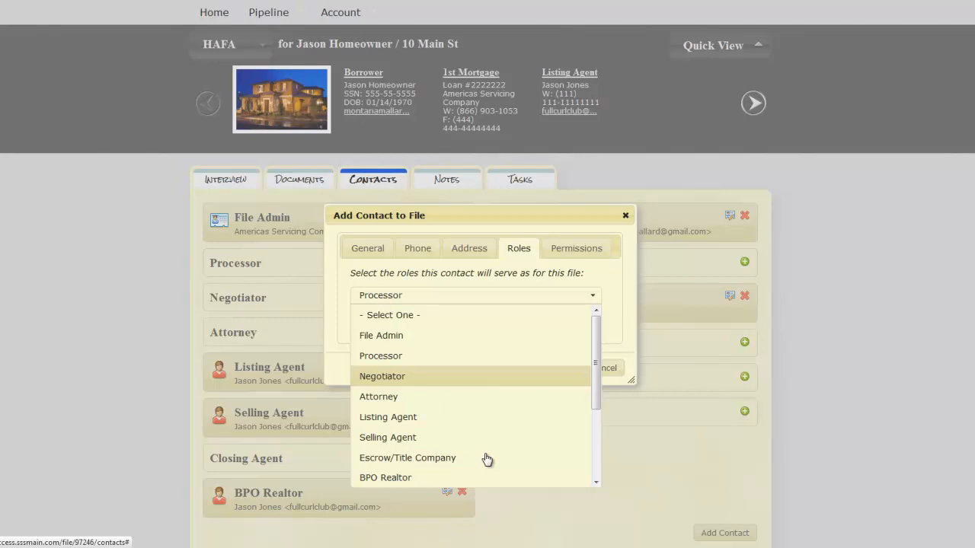
{"action": "key", "text": "Down"}
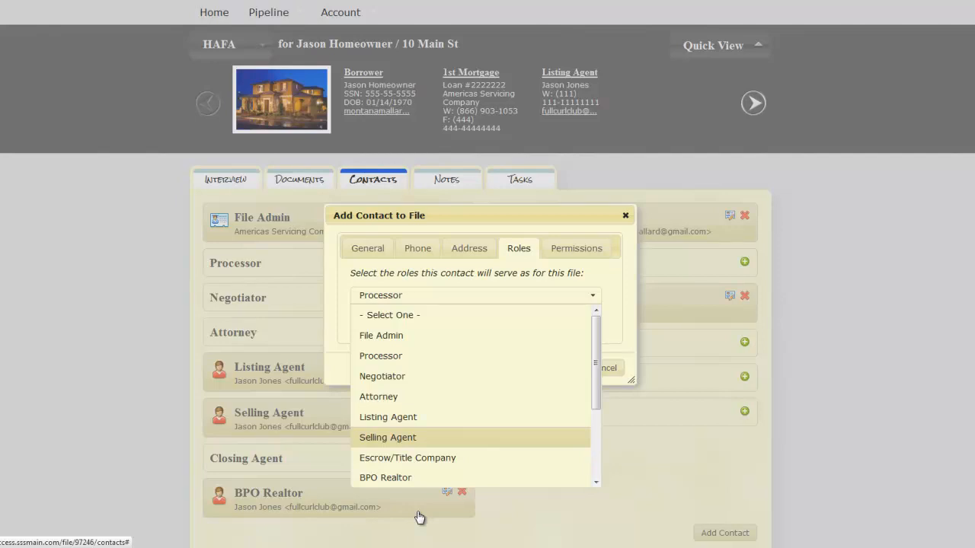
{"action": "key", "text": "Down"}
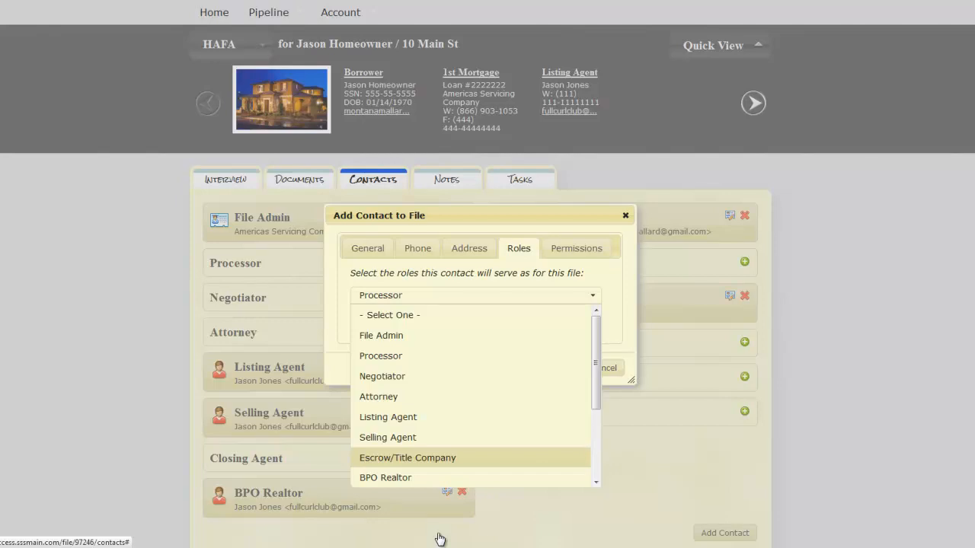
{"action": "key", "text": "Down"}
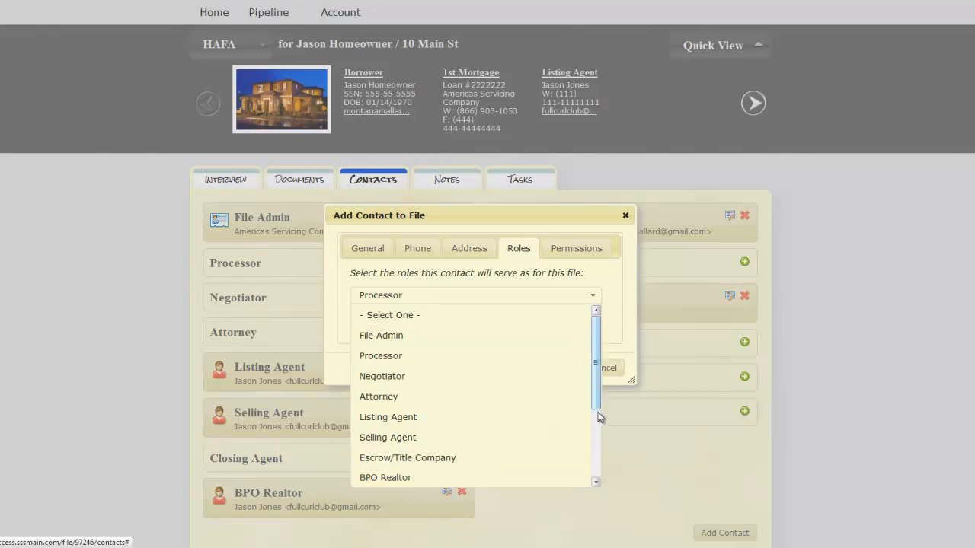
{"action": "scroll", "coordinate": [601, 431], "scroll_direction": "down", "scroll_amount": 2}
{"action": "scroll", "coordinate": [600, 455], "scroll_direction": "down", "scroll_amount": 1}
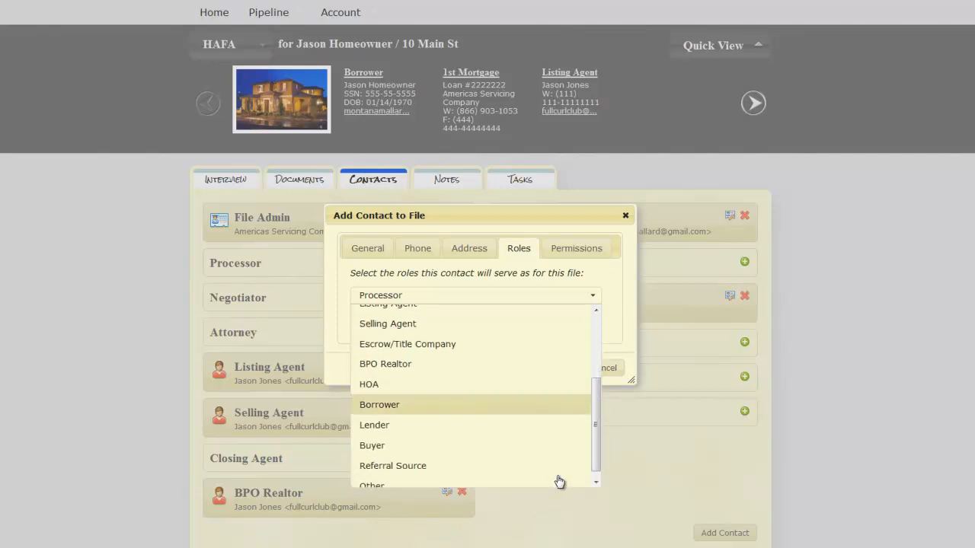
{"action": "key", "text": "Down"}
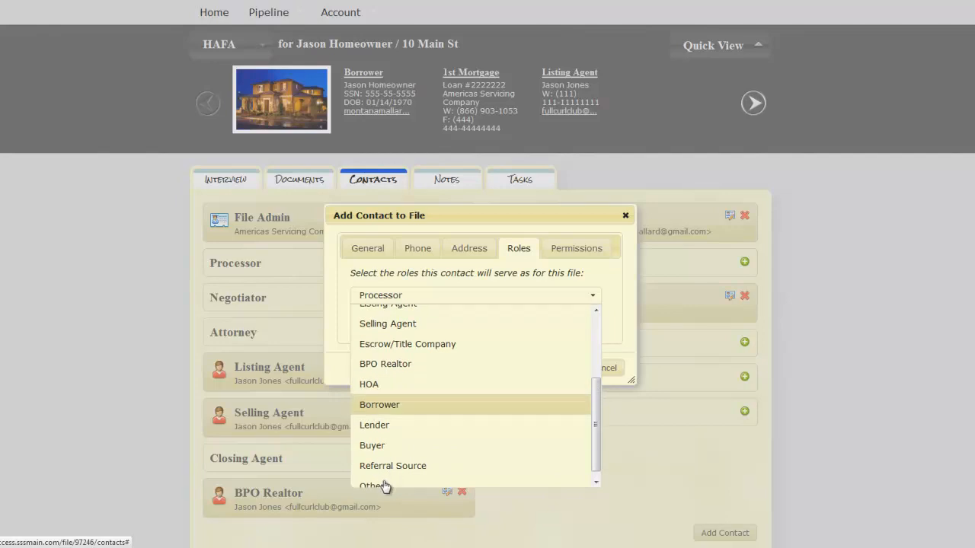
{"action": "left_click_drag", "start_coordinate": [603, 494], "coordinate": [601, 514]}
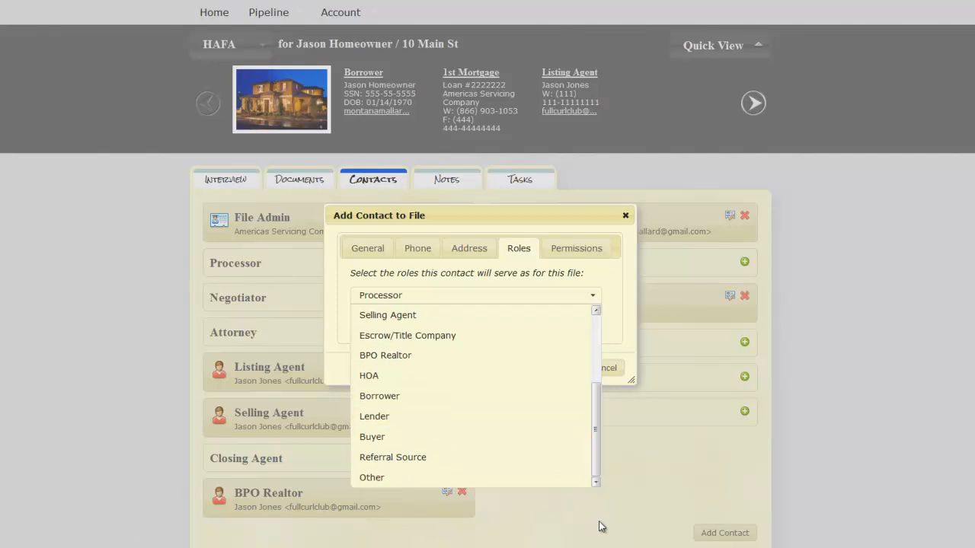
{"action": "key", "text": "Up"}
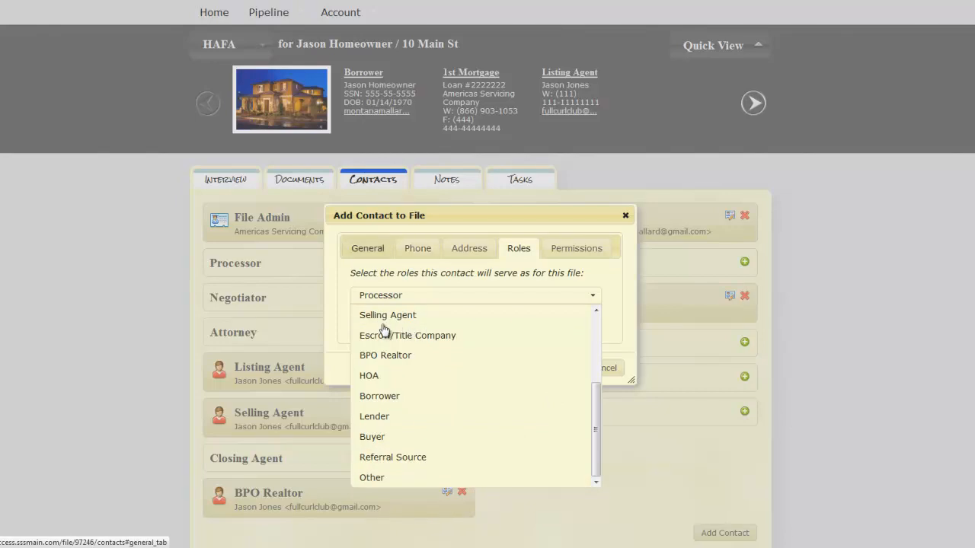
{"action": "left_click", "coordinate": [367, 248]}
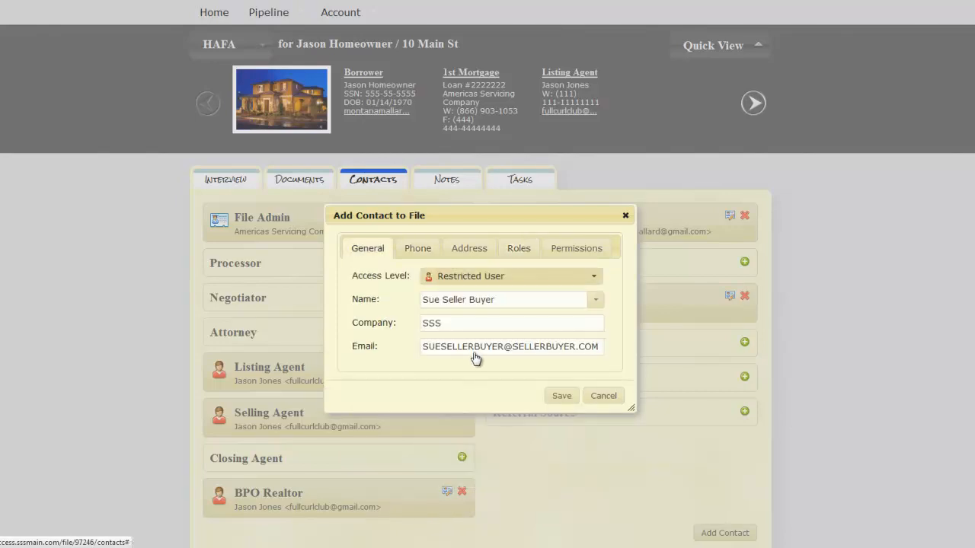
{"action": "left_click", "coordinate": [520, 248]}
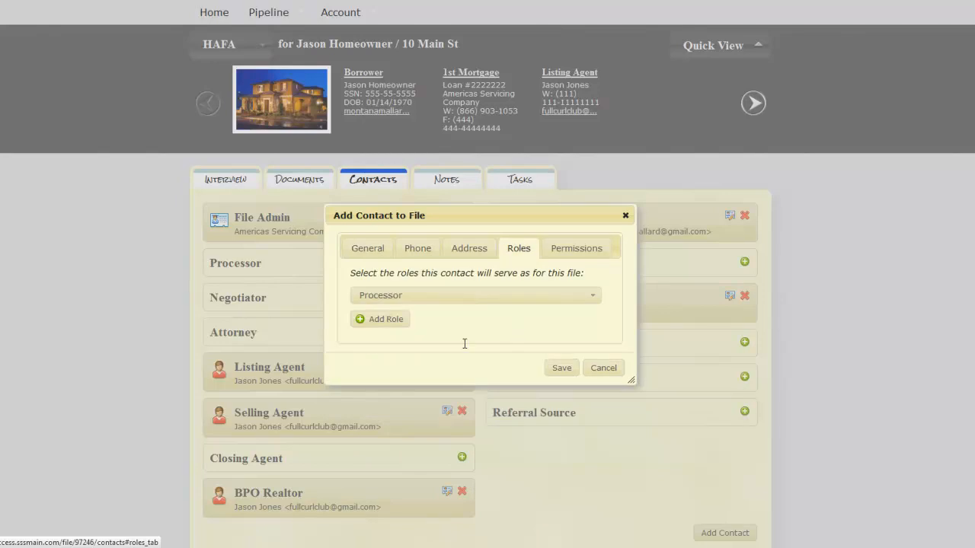